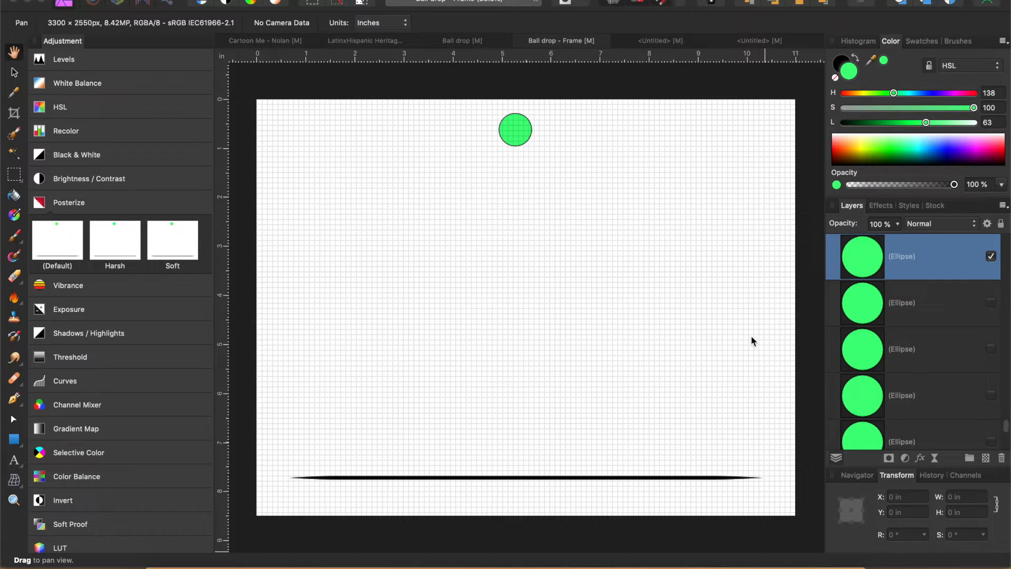
- Examine the background group and the lowest ellipse layers by toggling their visibility one at a time
scroll(987, 371, down, 6)
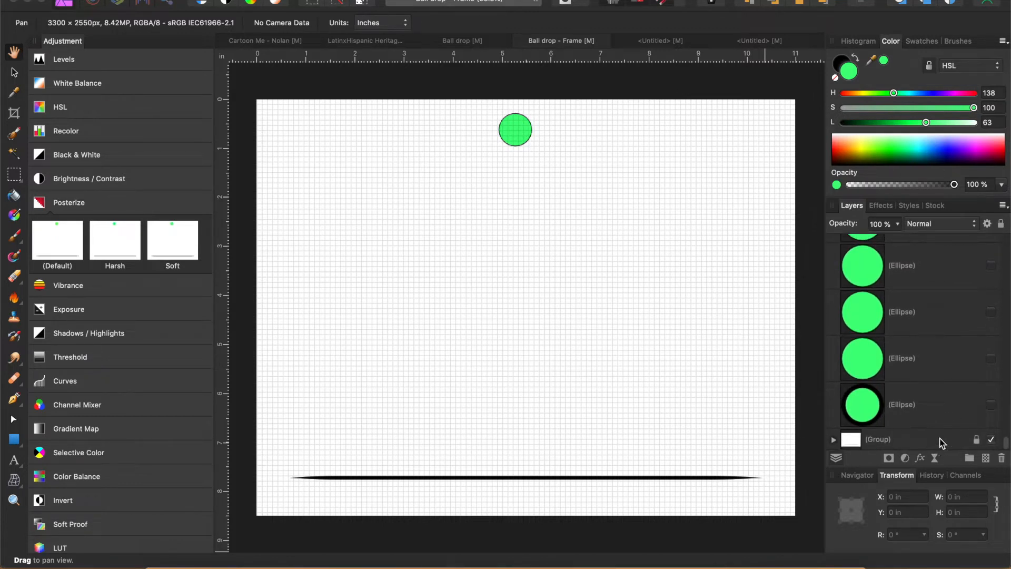
click(995, 444)
click(994, 442)
click(994, 442)
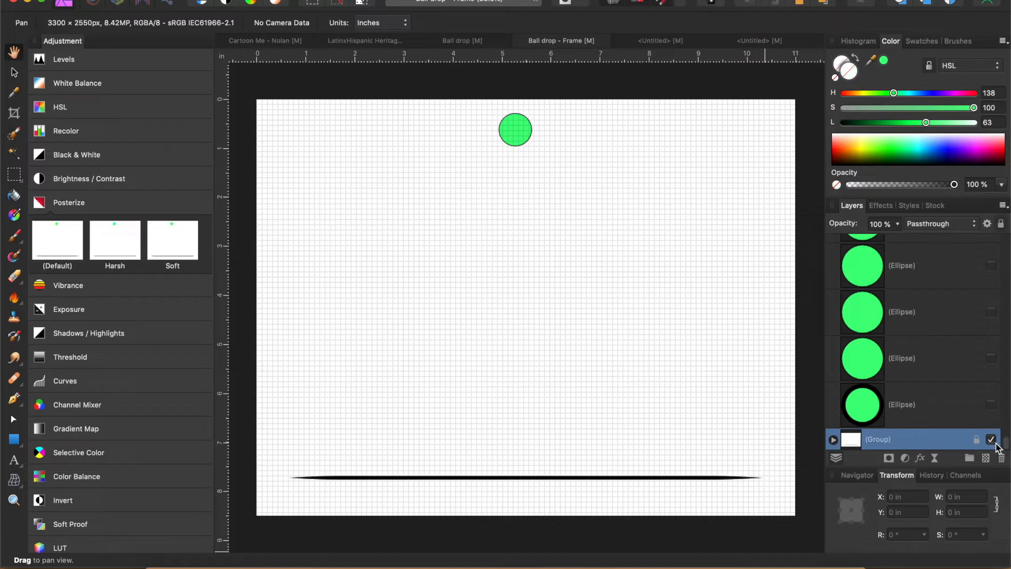
click(953, 421)
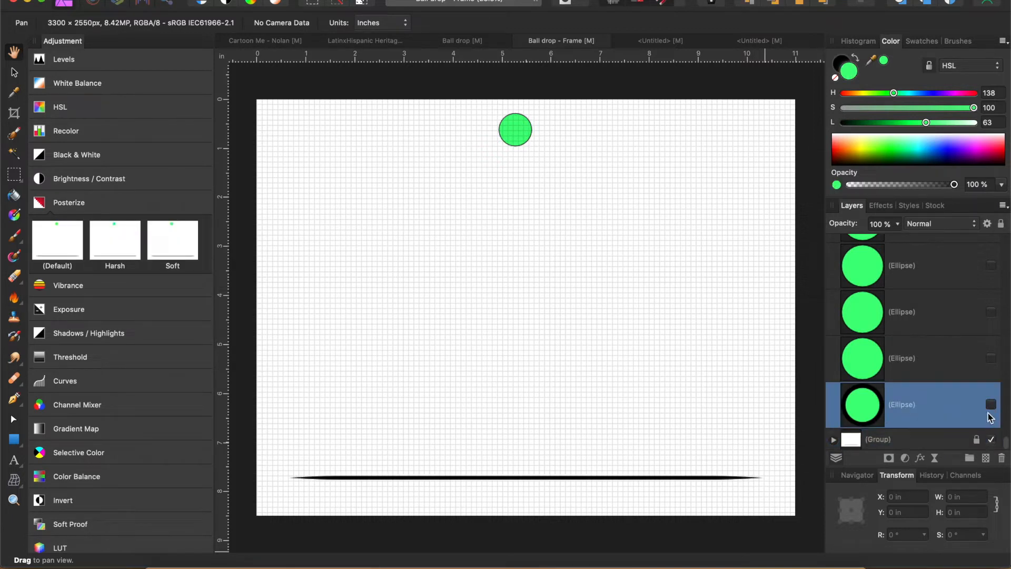
click(991, 358)
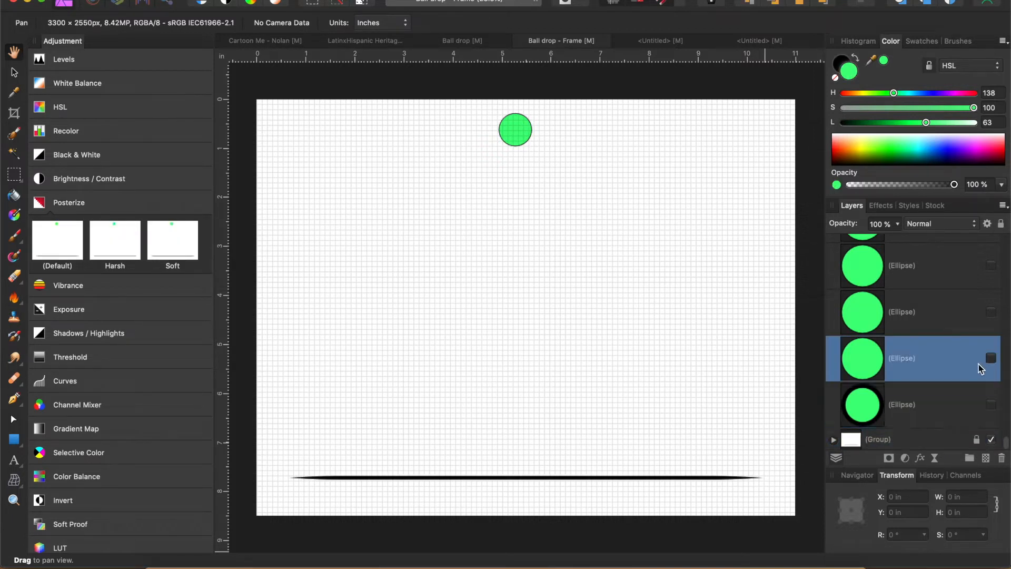
click(965, 324)
click(991, 312)
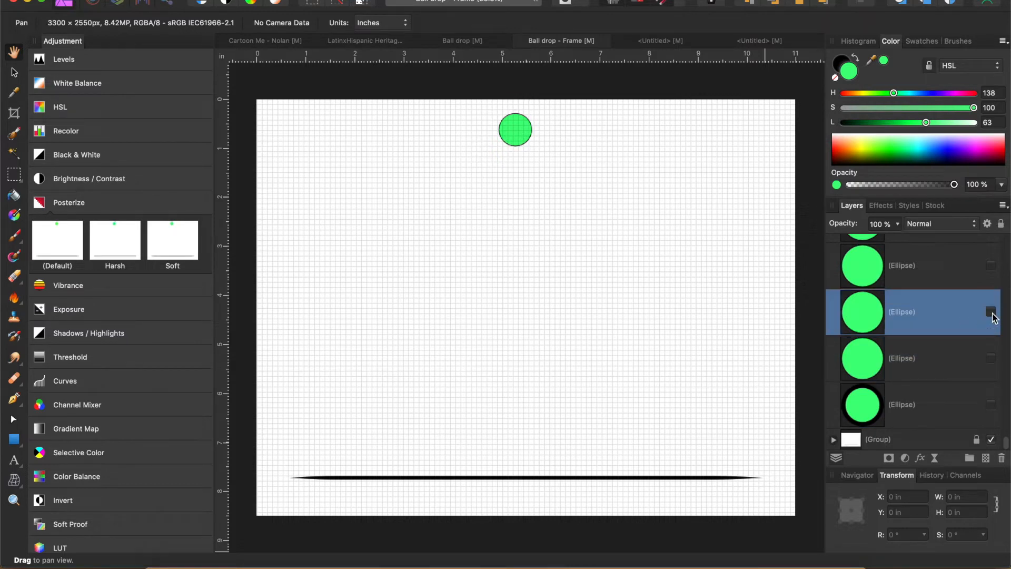
scroll(998, 428, down, 1)
scroll(936, 280, up, 10)
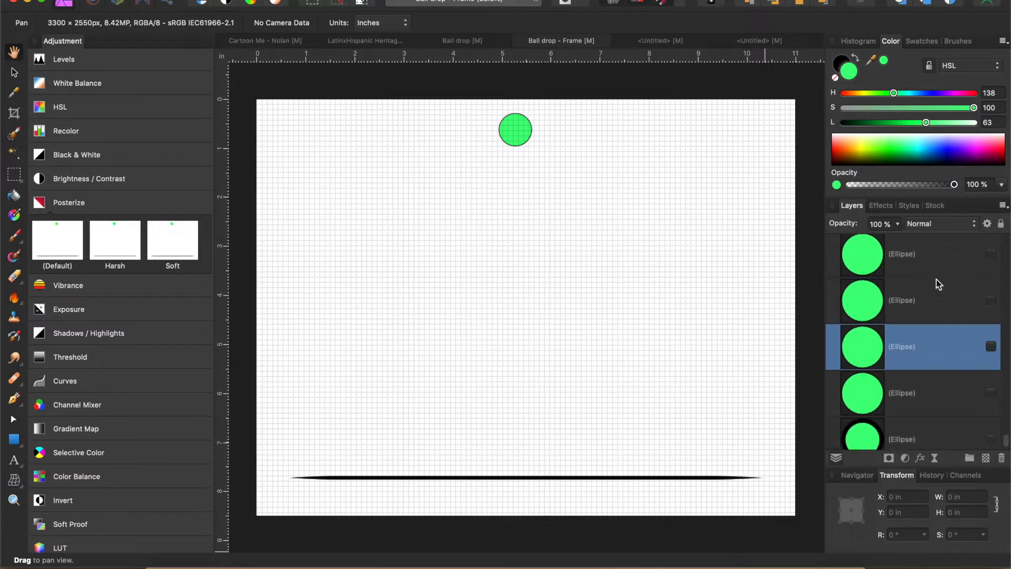
- Hide the ball at the top of the page and leave only the lowest ellipse layer visible above the background group
click(990, 337)
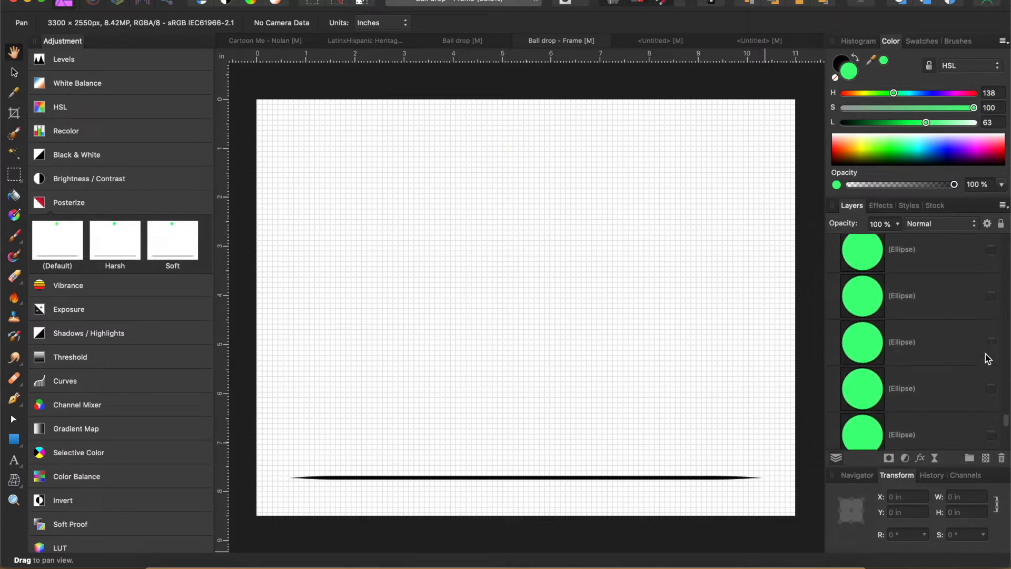
scroll(944, 399, down, 1)
scroll(946, 399, down, 5)
click(946, 402)
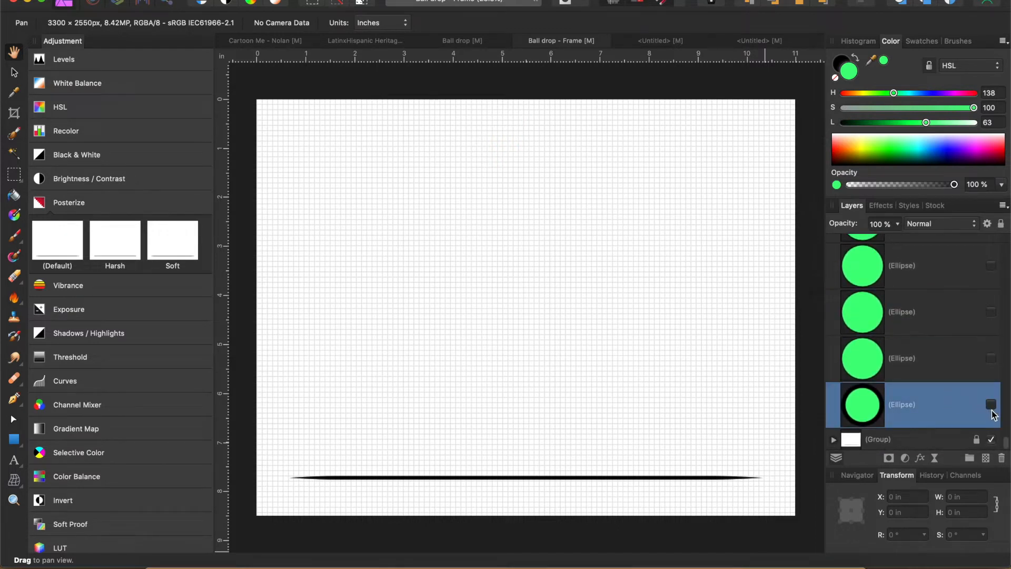
click(990, 404)
click(990, 358)
click(953, 361)
click(926, 423)
click(991, 404)
click(992, 358)
- Try to export the whole document as a best-quality JPEG into the Ball drop exports folder
key(super+alt+shift+s)
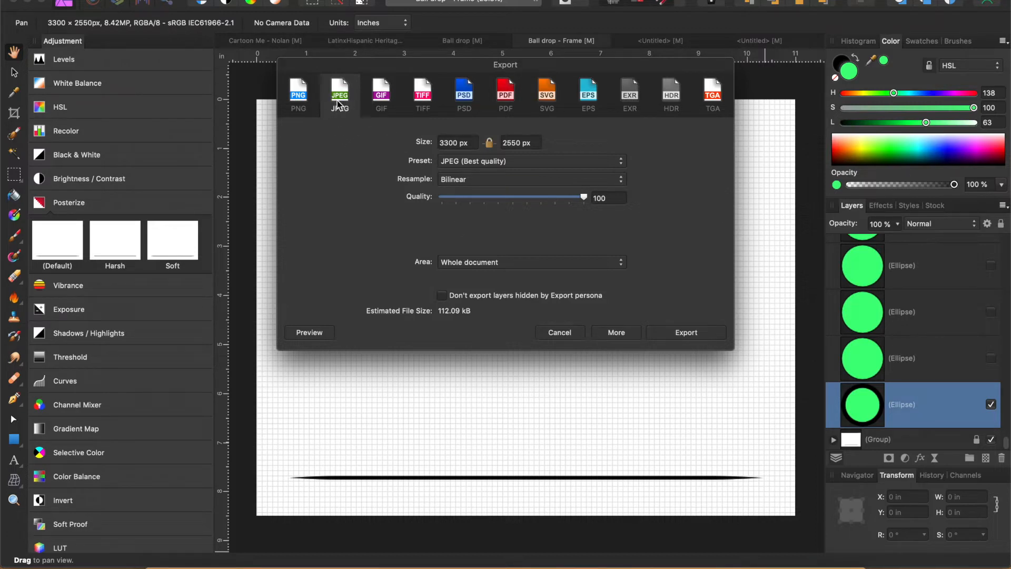
click(691, 333)
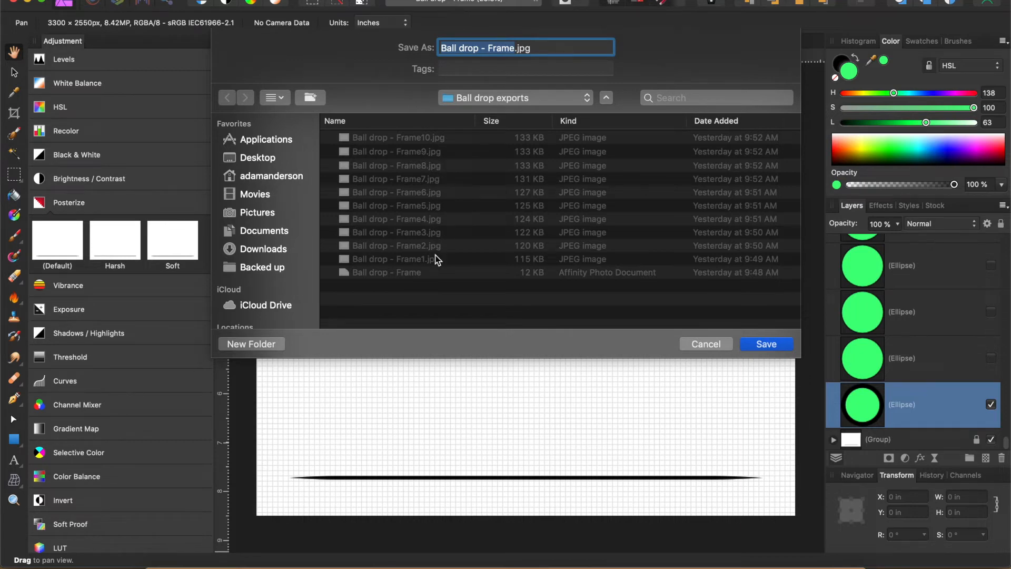
click(706, 343)
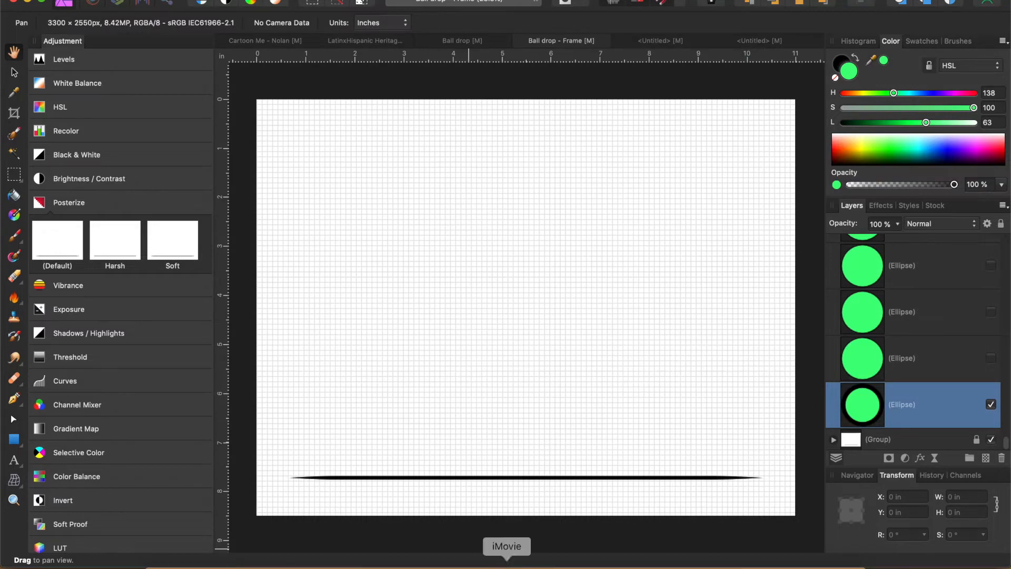
- Switch to iMovie and locate the iMovie application in Finder's Applications folder
click(506, 563)
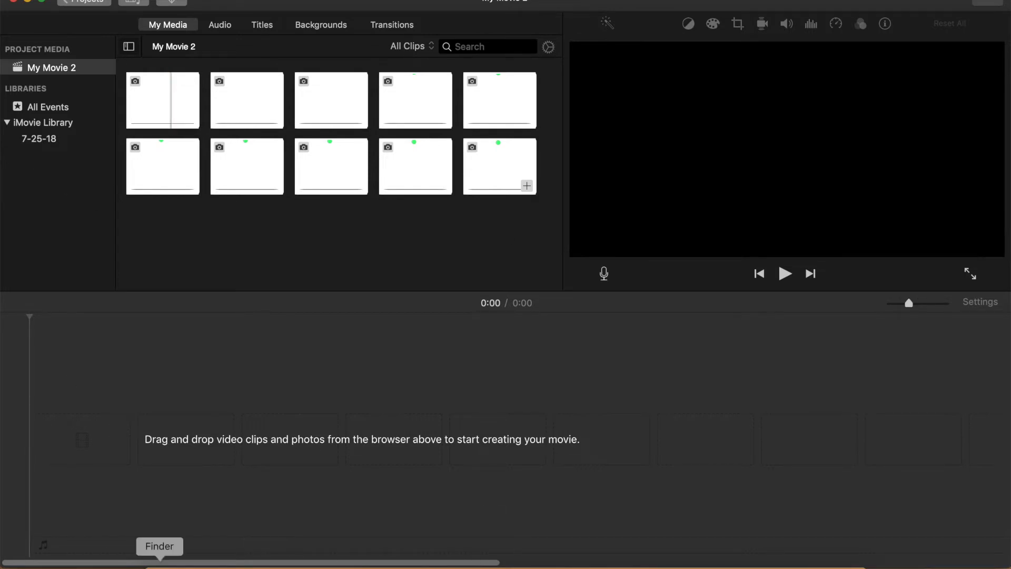
click(160, 566)
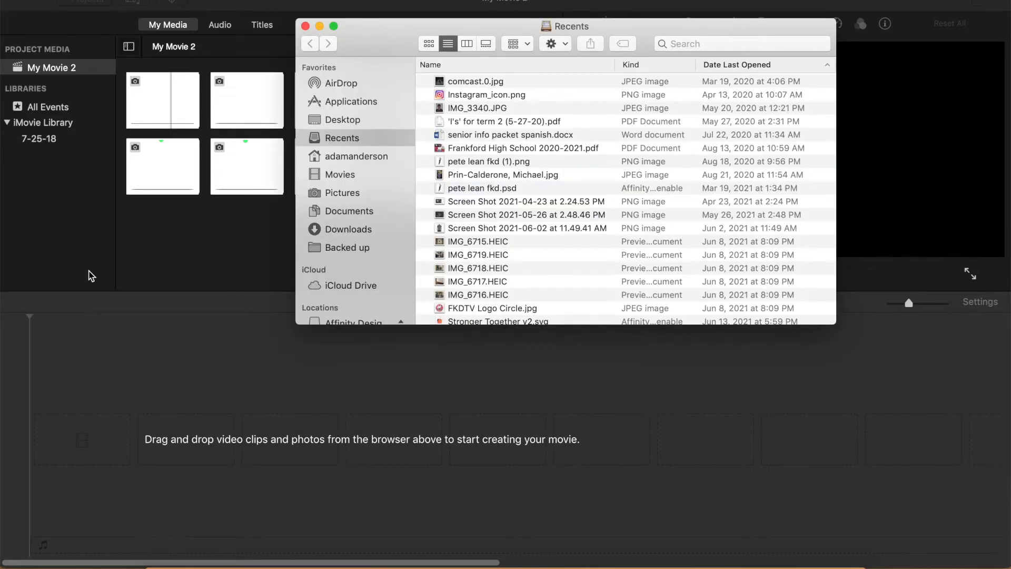
click(354, 102)
scroll(499, 189, down, 8)
click(471, 135)
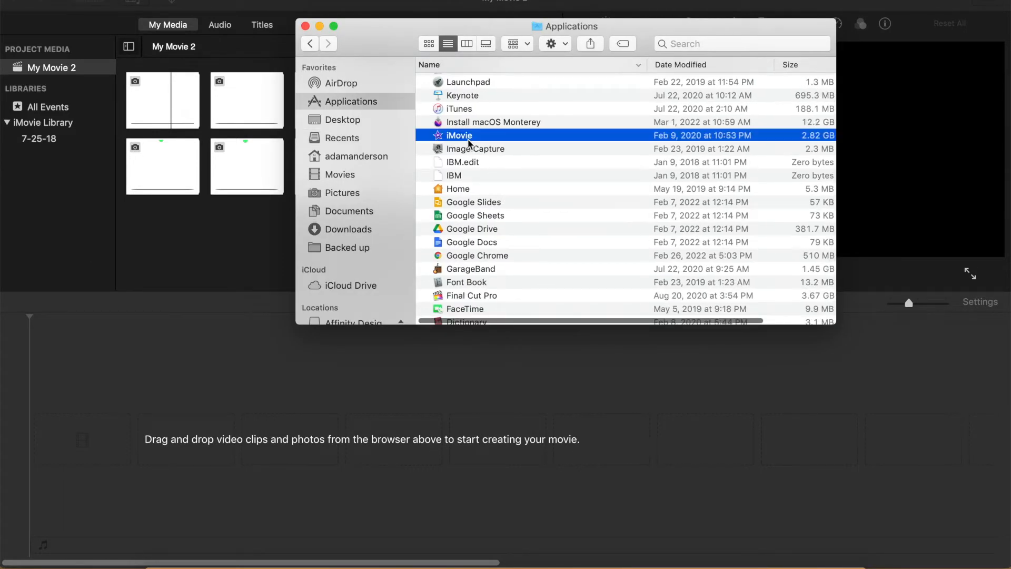
click(305, 26)
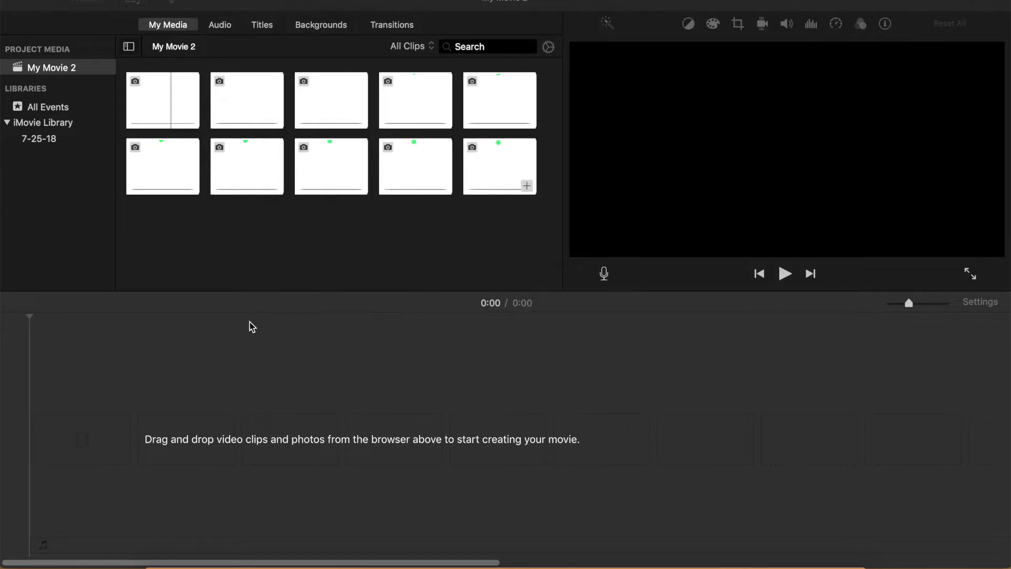
- Delete all ten existing frame images from the My Movie 2 project media
drag(492, 230, 170, 101)
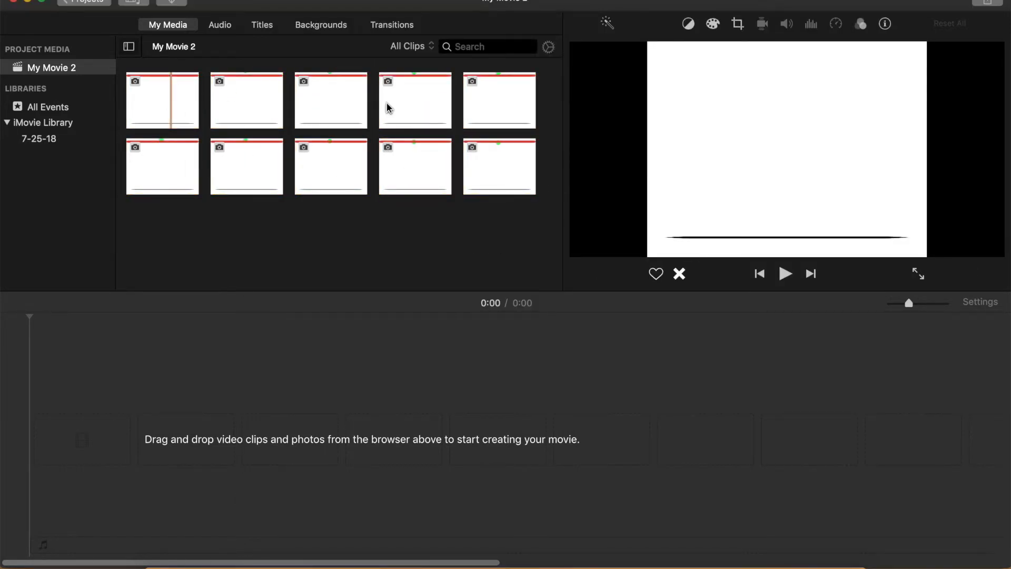
drag(515, 217, 169, 89)
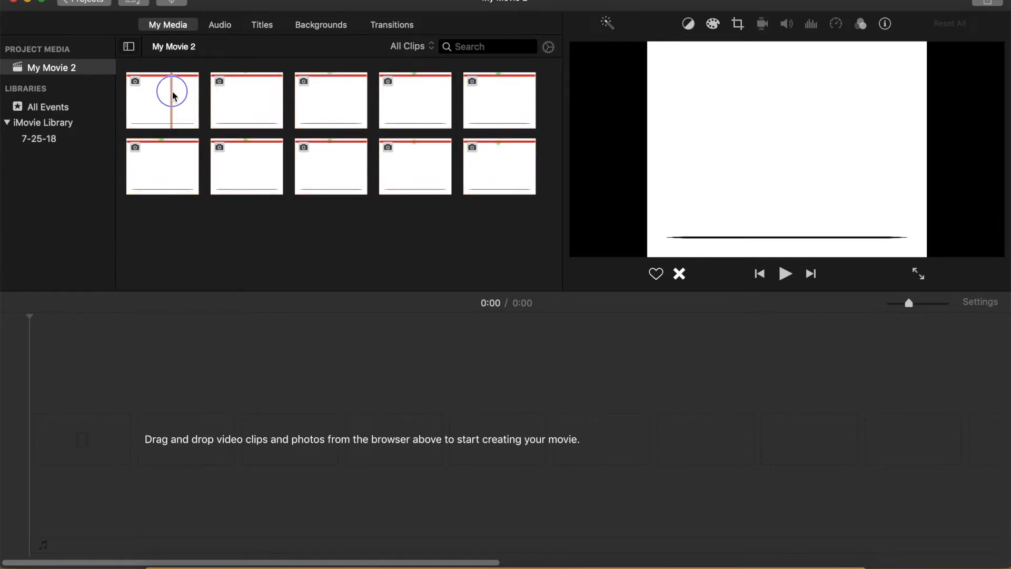
right_click(169, 90)
click(249, 224)
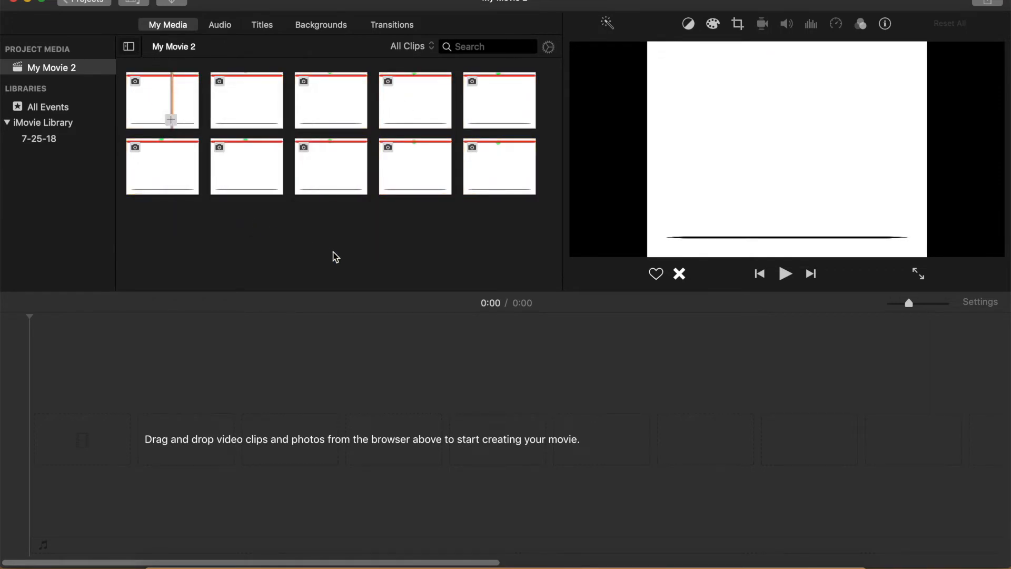
click(619, 190)
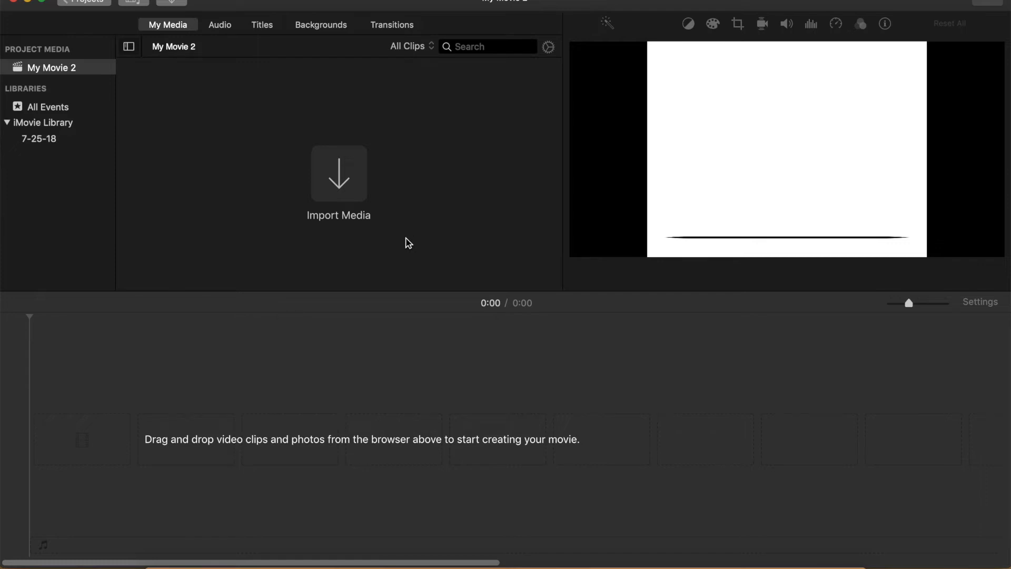
- Import Ball drop - Frame1.jpg through Frame10.jpg from the Ball drop exports folder into Project Media
click(342, 187)
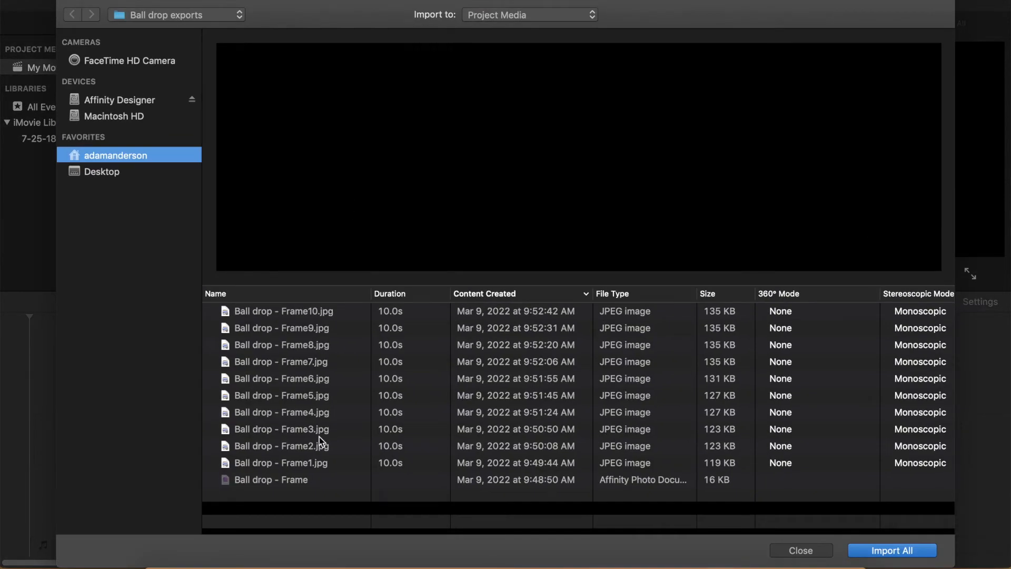
click(279, 462)
shift+click(319, 312)
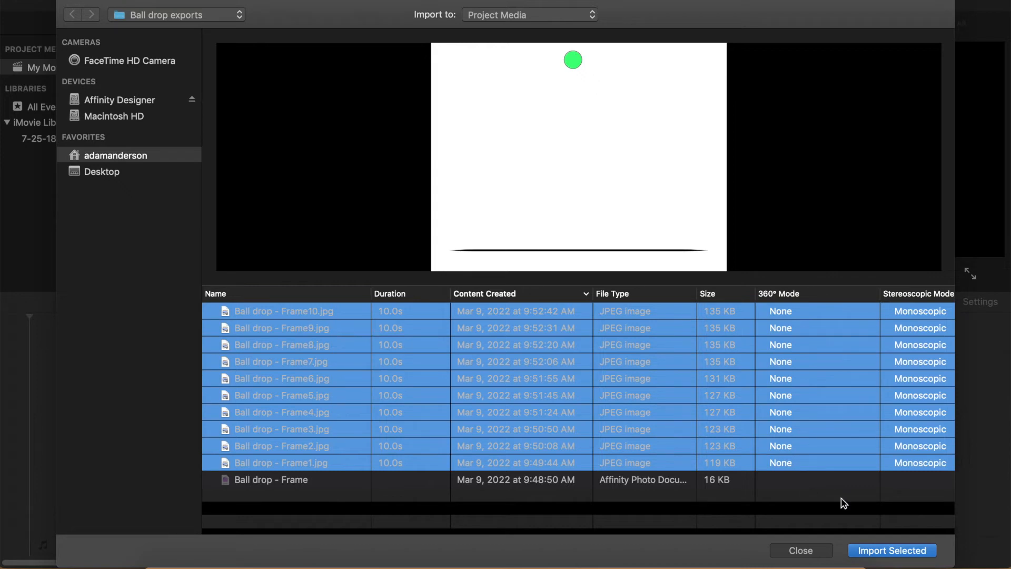
click(885, 552)
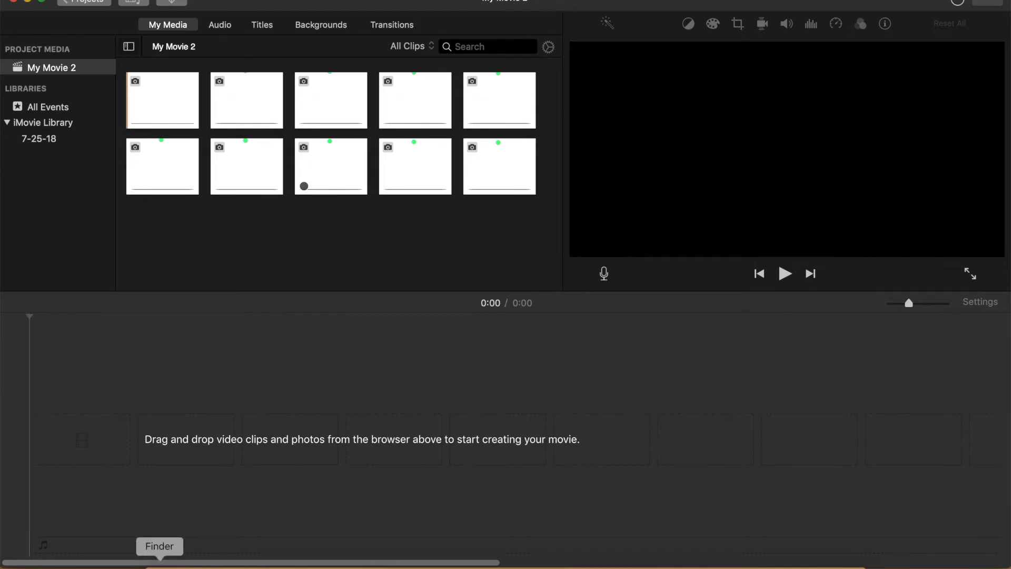
- Add Ball drop - Frame1.jpg through Frame10.jpg to the timeline from the Ball drop exports folder inside the Desktop's Ball drop folder
click(159, 565)
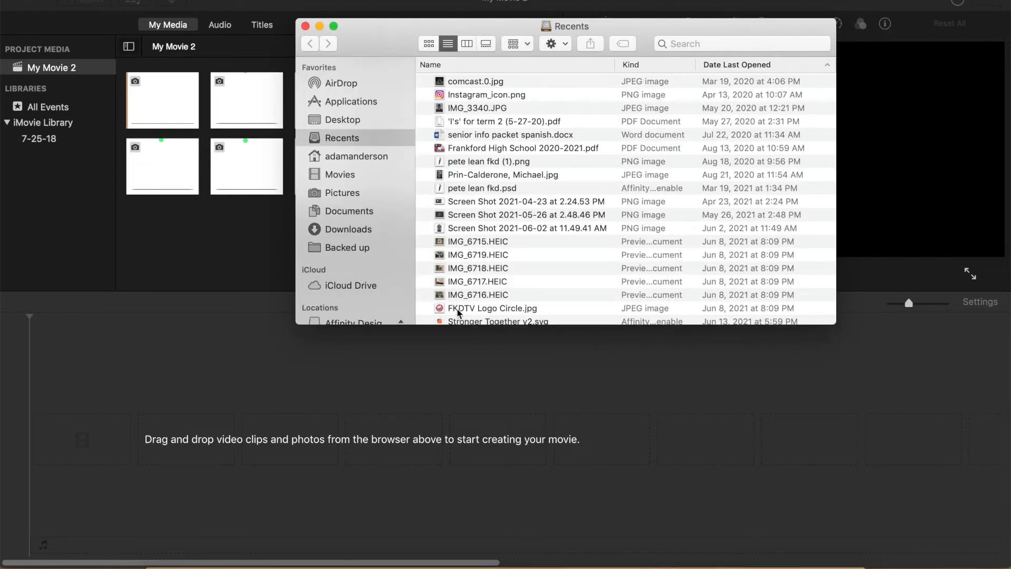
click(350, 120)
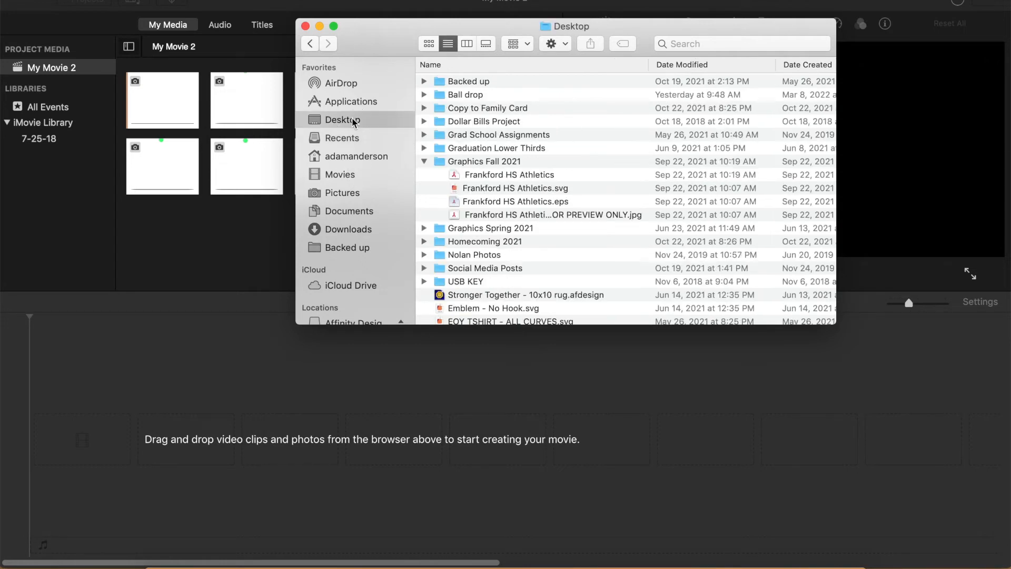
double_click(485, 95)
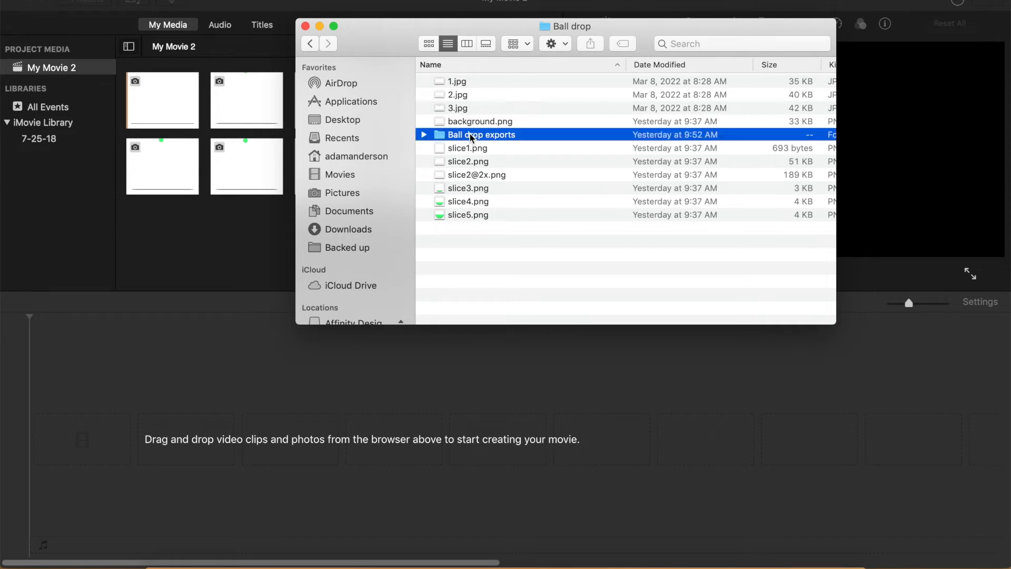
double_click(461, 135)
click(531, 232)
drag(531, 232, 119, 447)
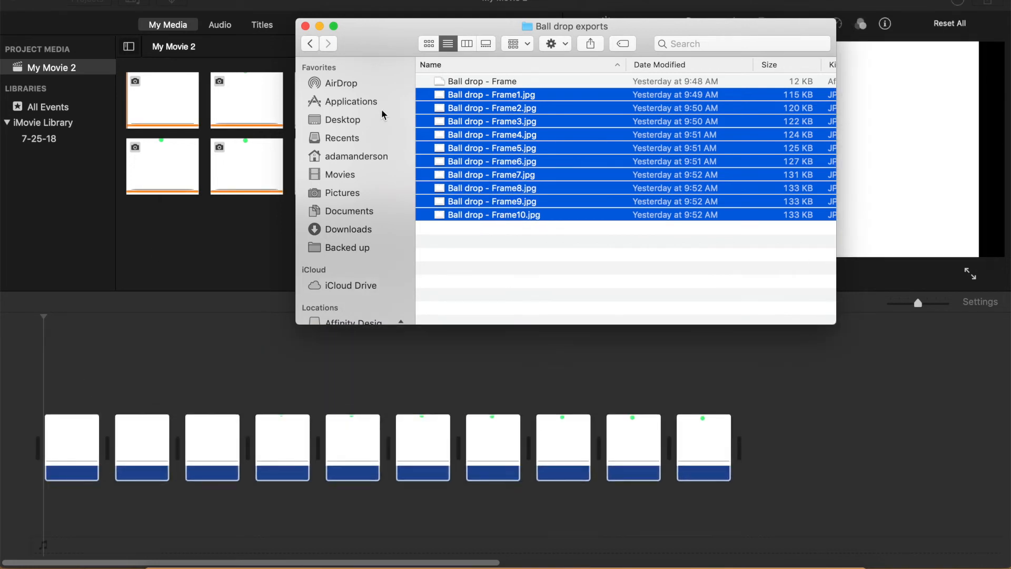
click(305, 27)
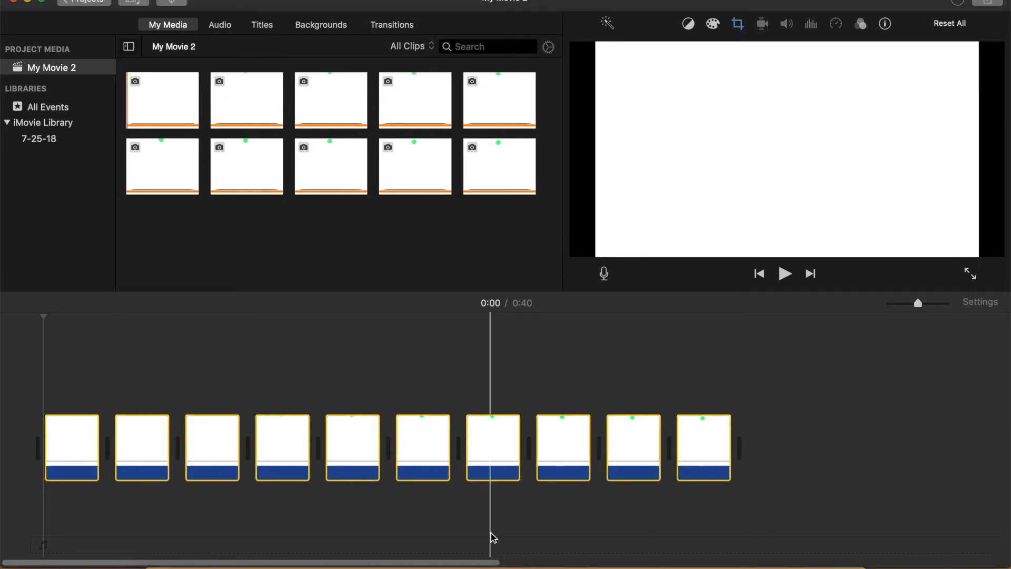
- Set the crop style of all ten timeline clips to Fit
click(727, 519)
drag(747, 504, 47, 441)
click(737, 25)
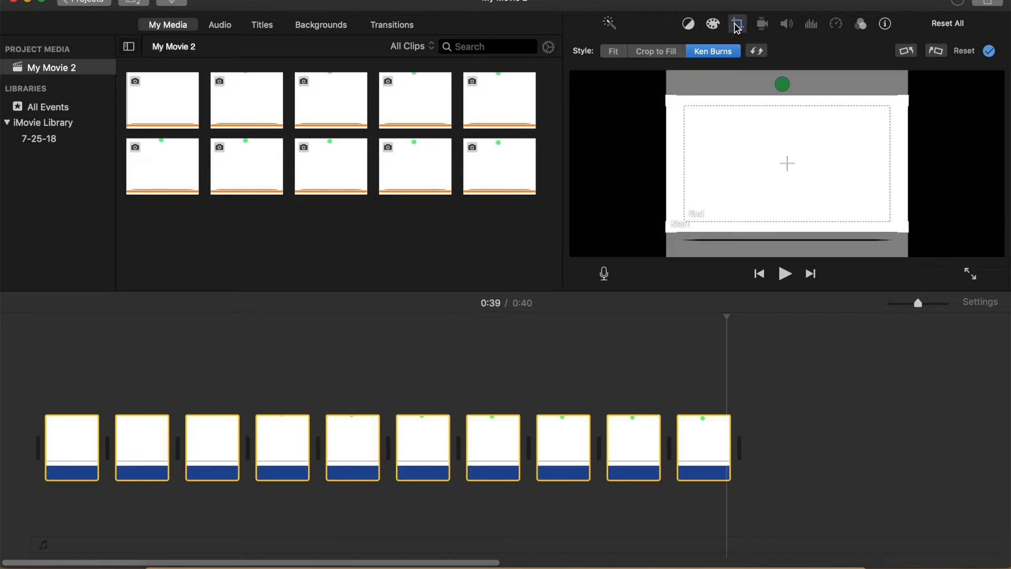
click(614, 54)
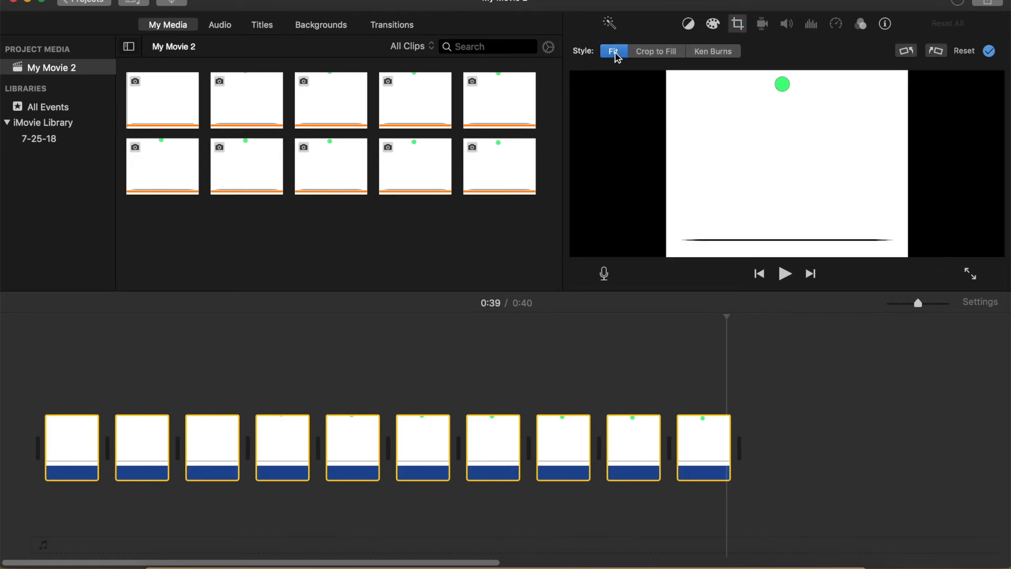
- Set the duration of all ten timeline clips to 0.1 seconds and play the animation from the start
click(885, 24)
click(972, 52)
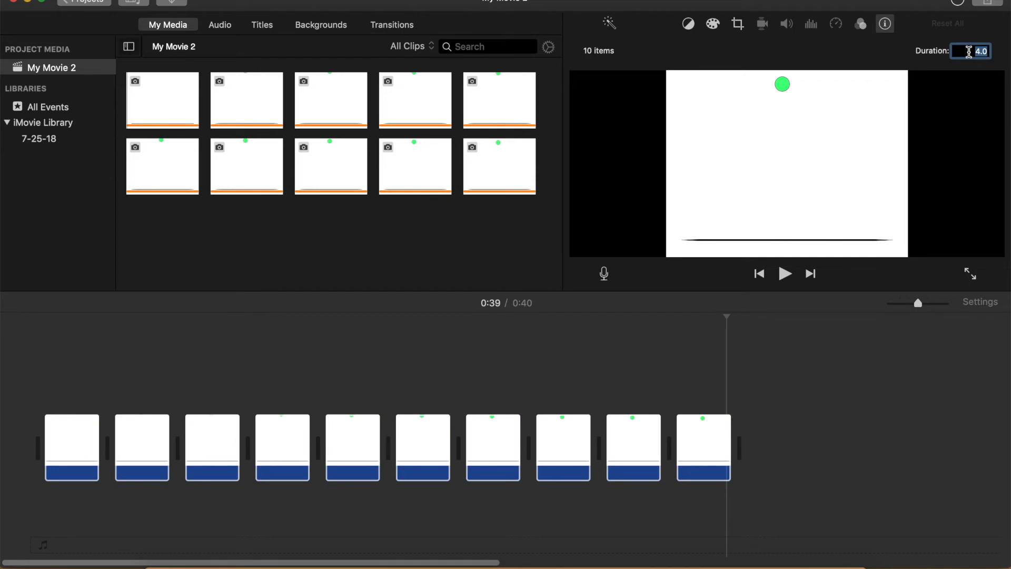
text(4.0)
key(Return)
text(0)
key(Return)
click(703, 448)
shift+click(87, 451)
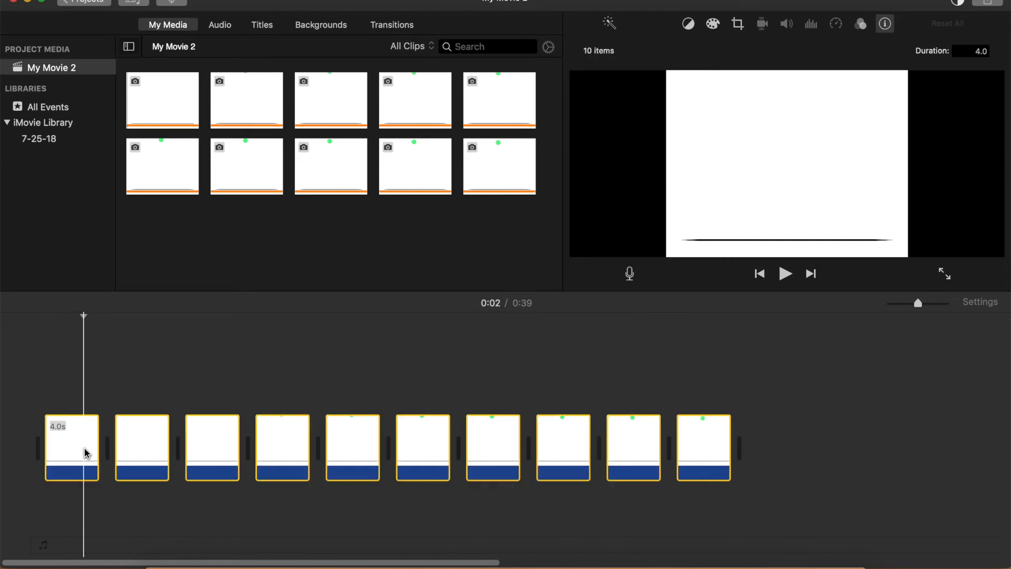
click(980, 50)
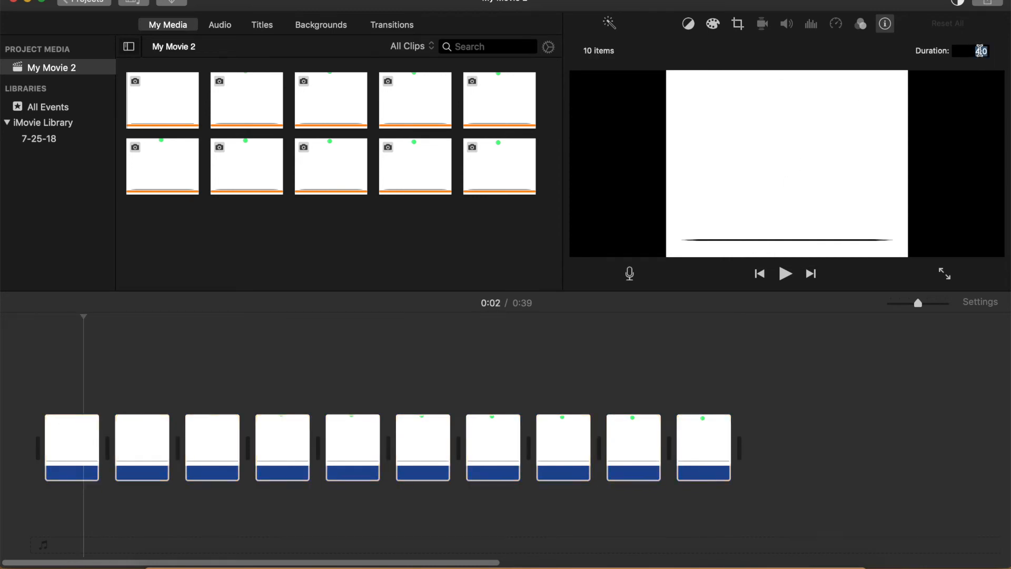
text(0.1)
key(Return)
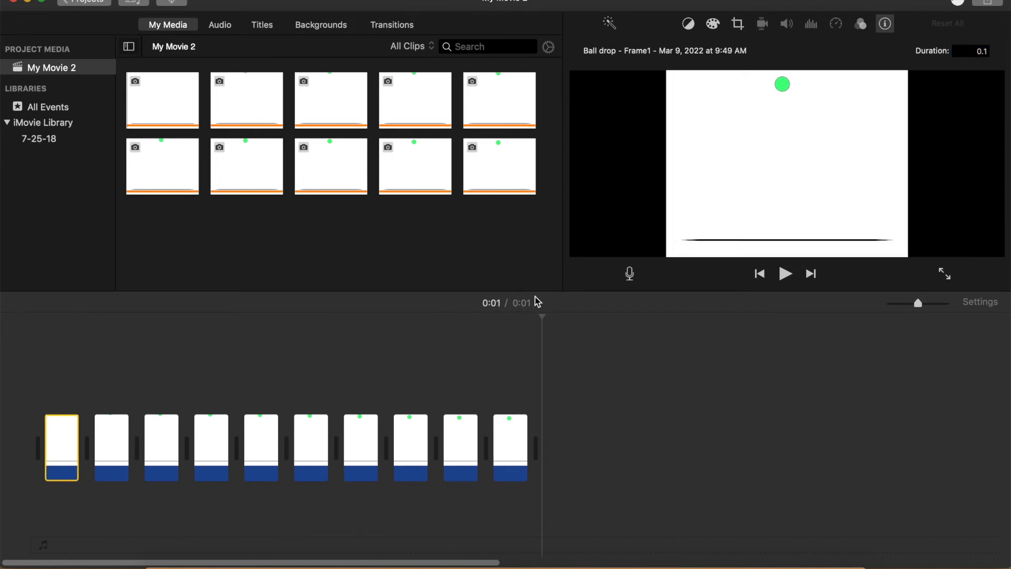
click(39, 360)
key(space)
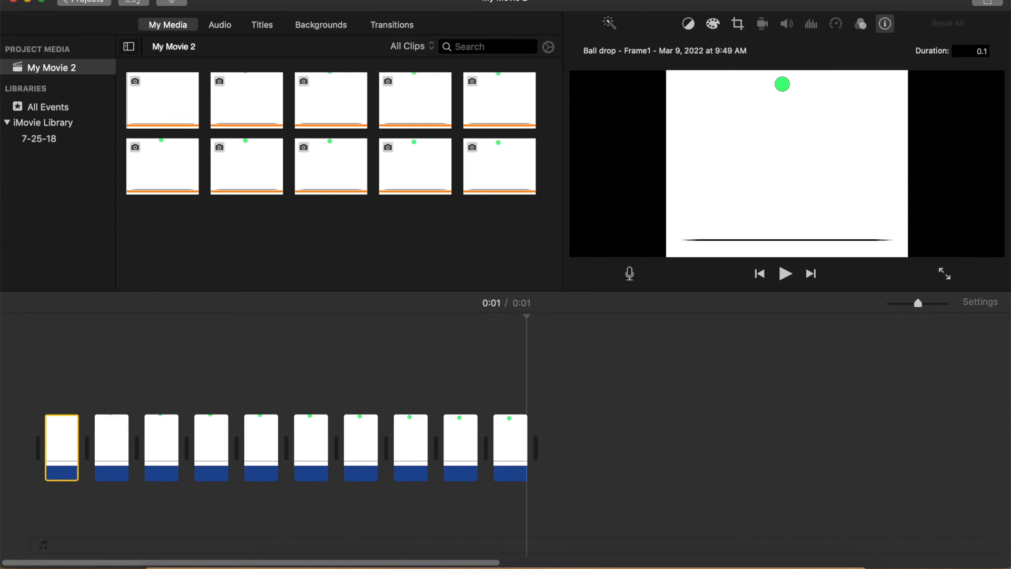
- Export My Movie 2 as a Video and Audio file at 720p with High quality and Faster compression
click(985, 3)
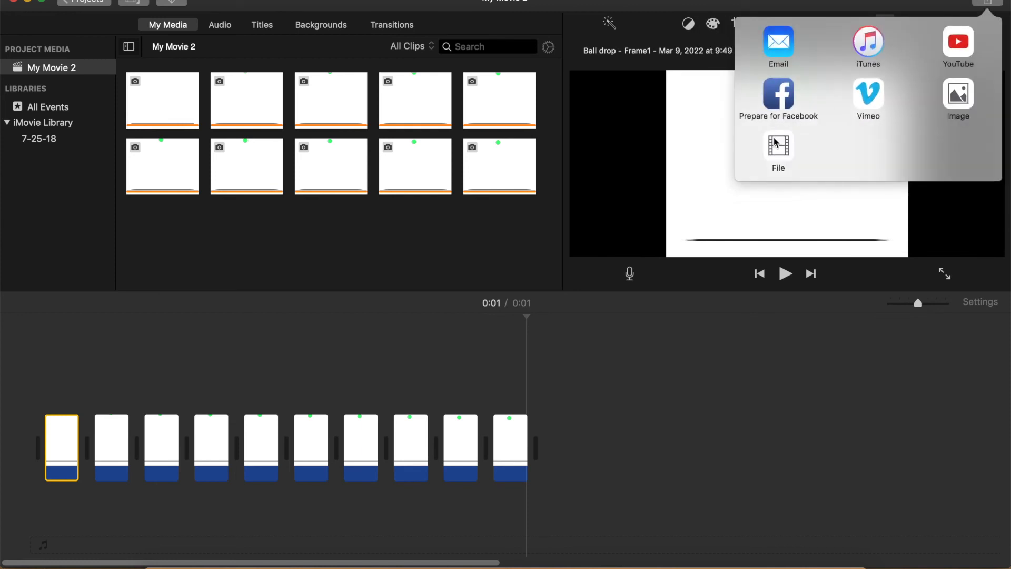
click(777, 145)
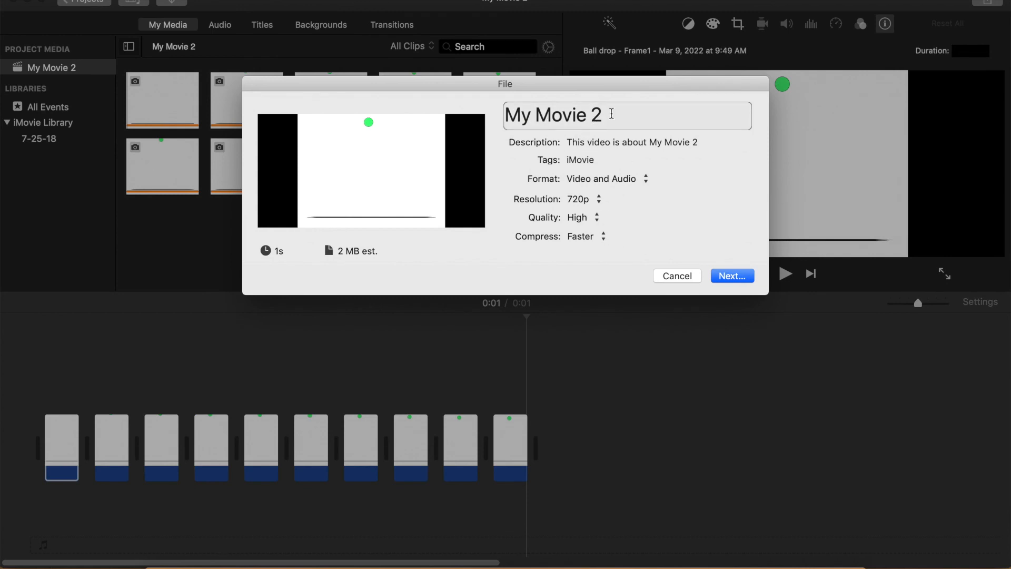
click(732, 278)
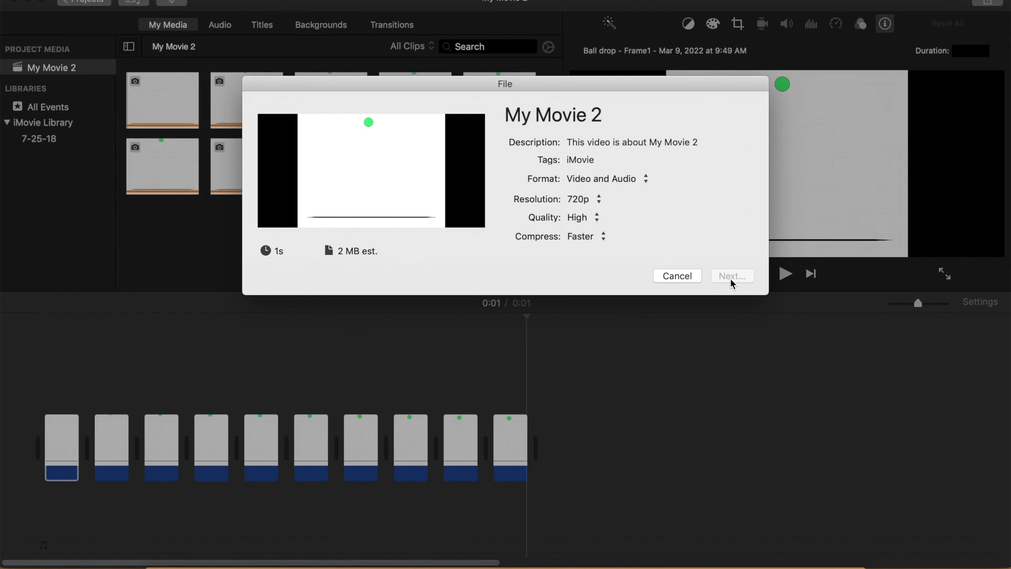